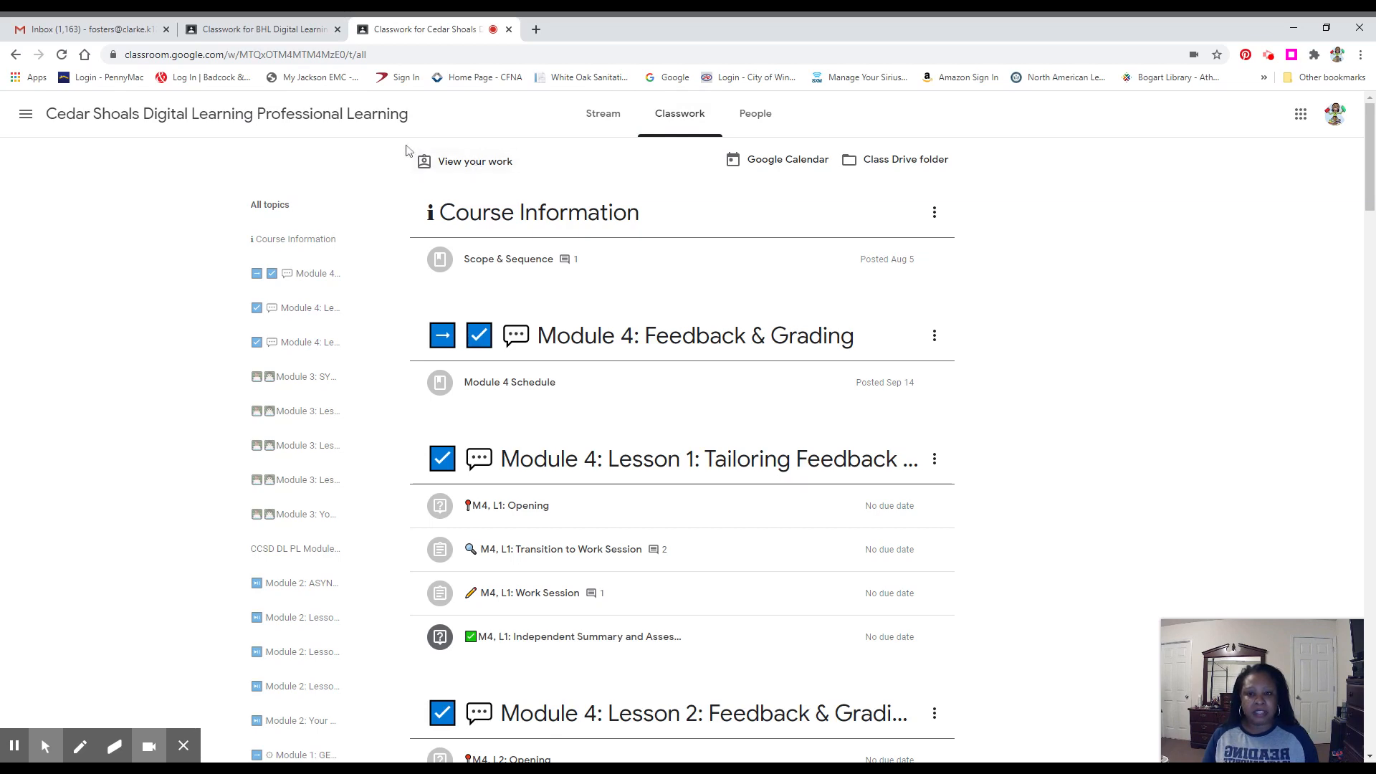
Open your own work list for the class and filter it to the missing assignments to review them.
click(474, 162)
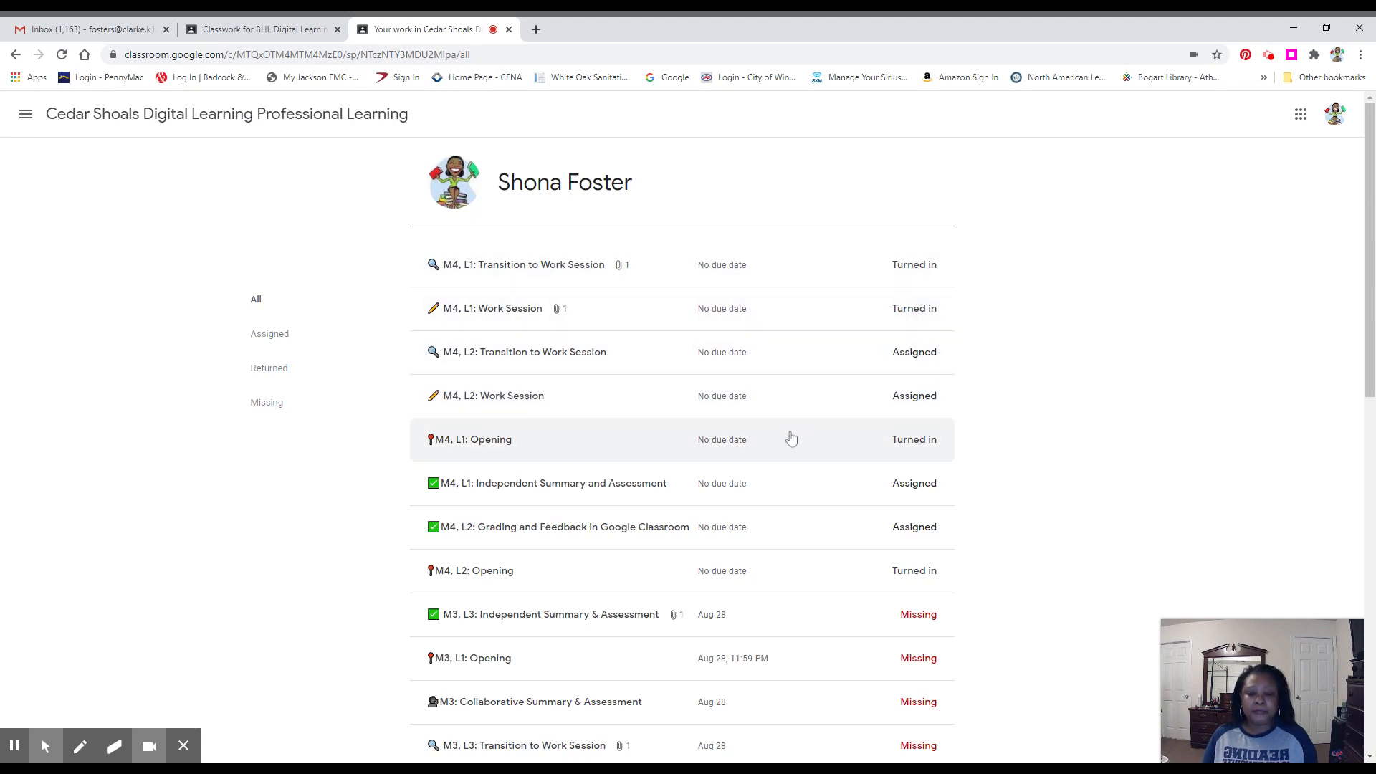
scroll(788, 440, down, 3)
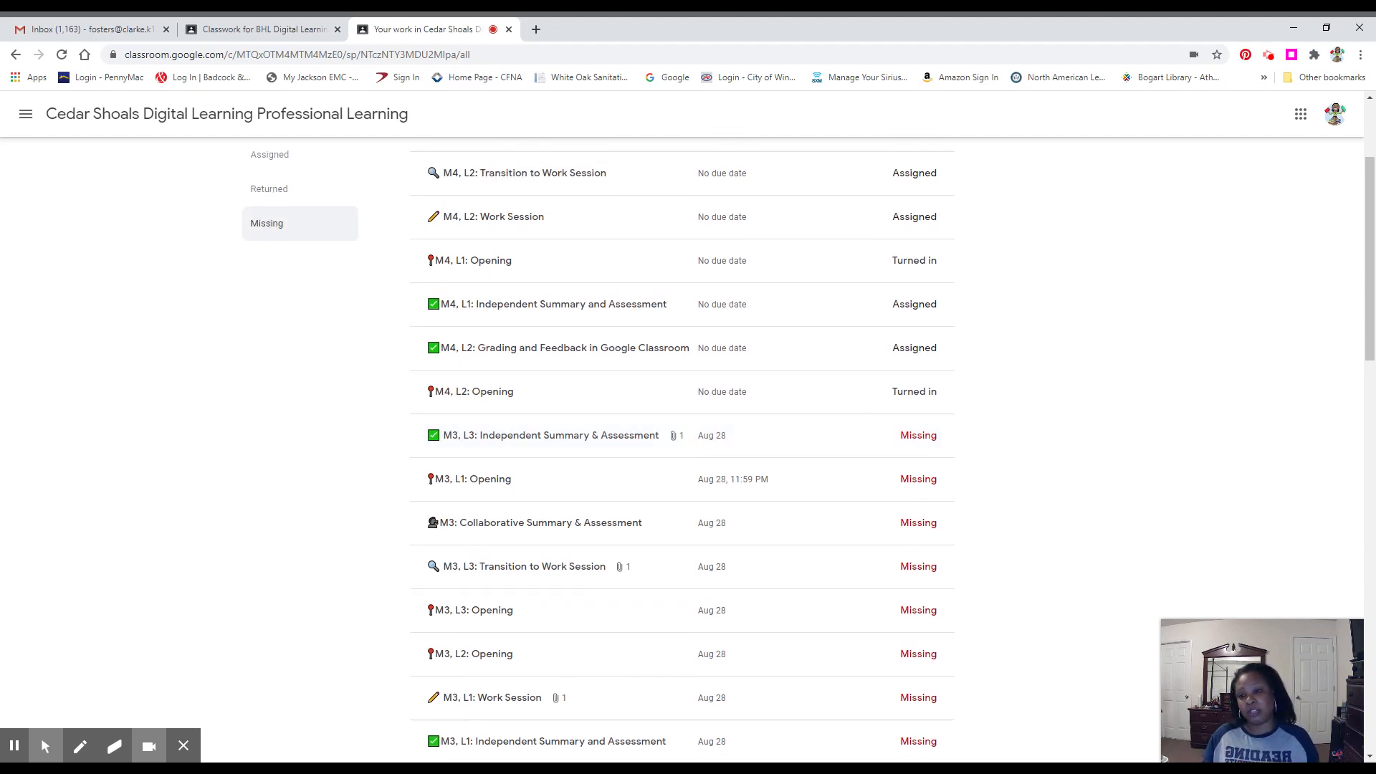
click(264, 221)
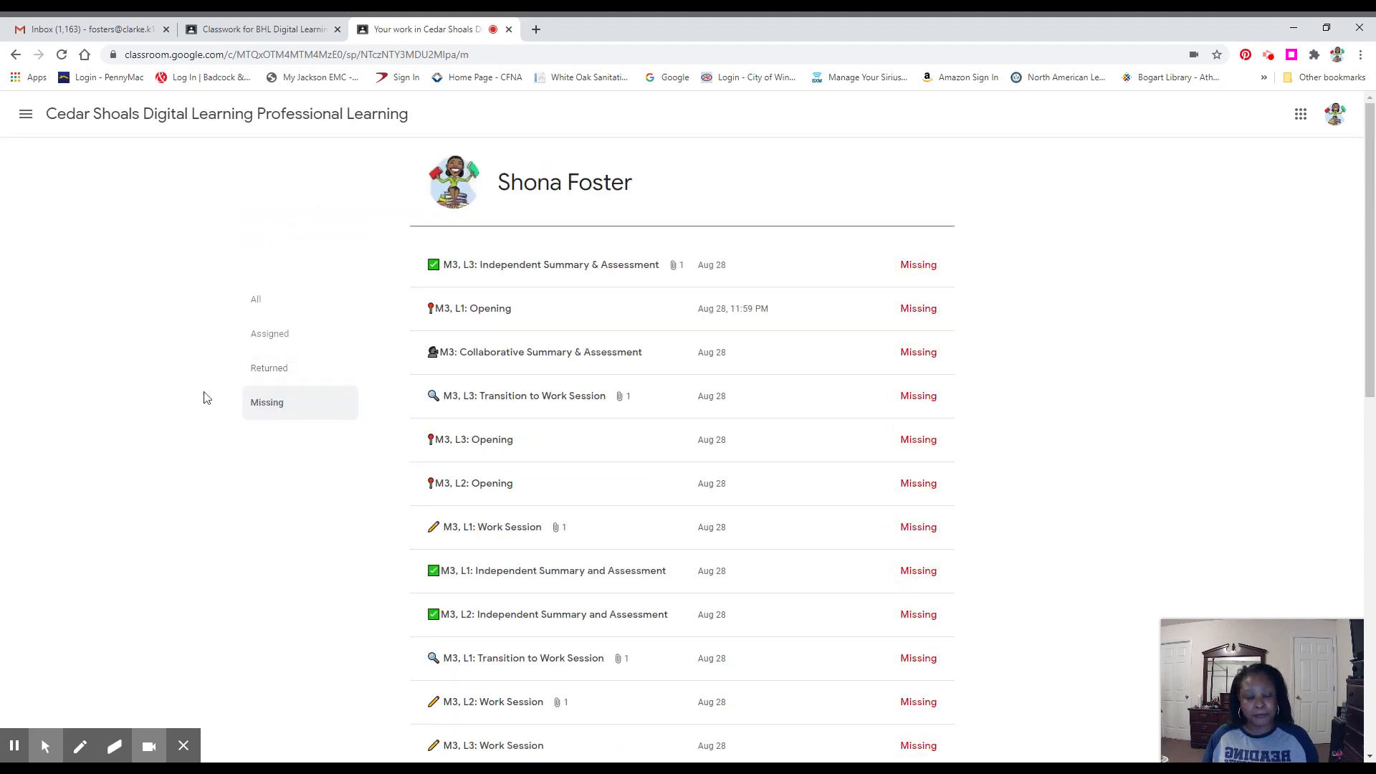
scroll(793, 461, down, 3)
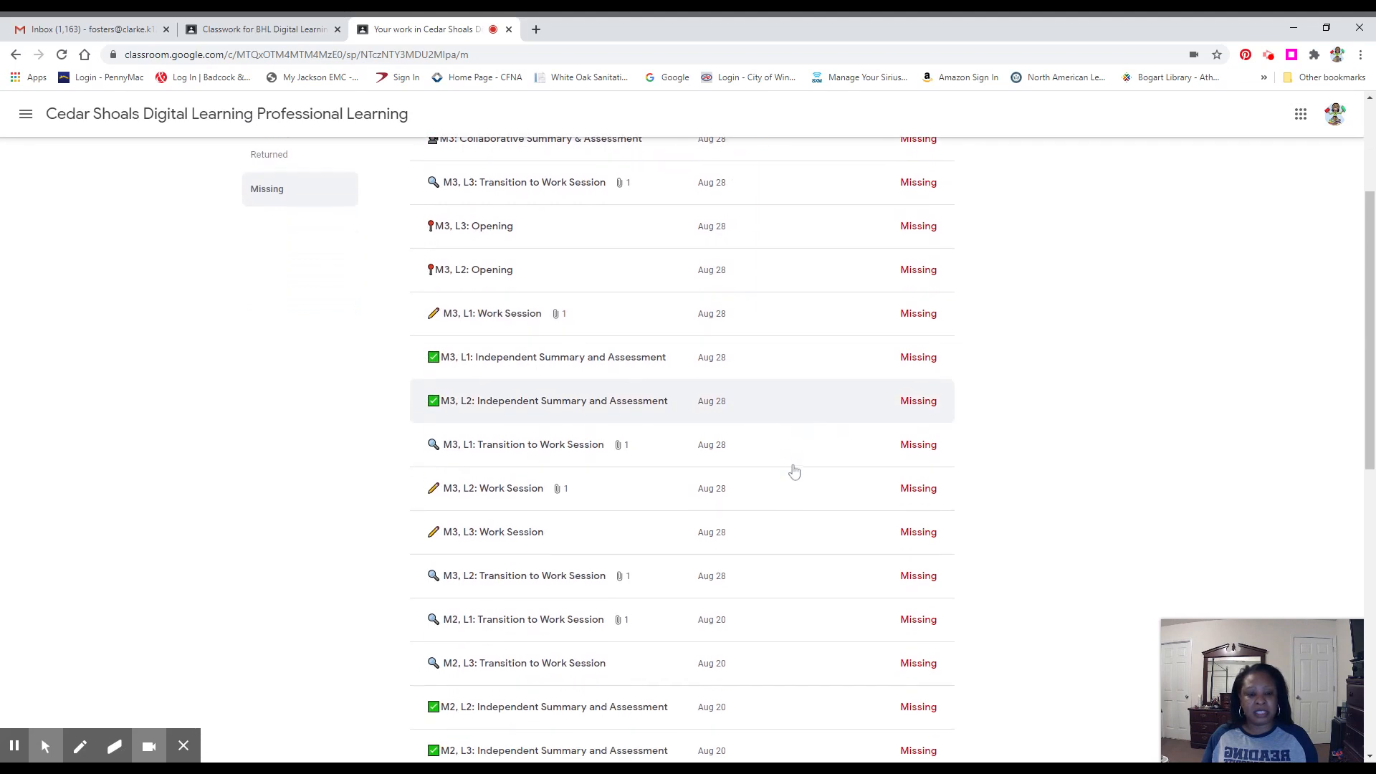
scroll(793, 466, up, 2)
scroll(794, 470, up, 2)
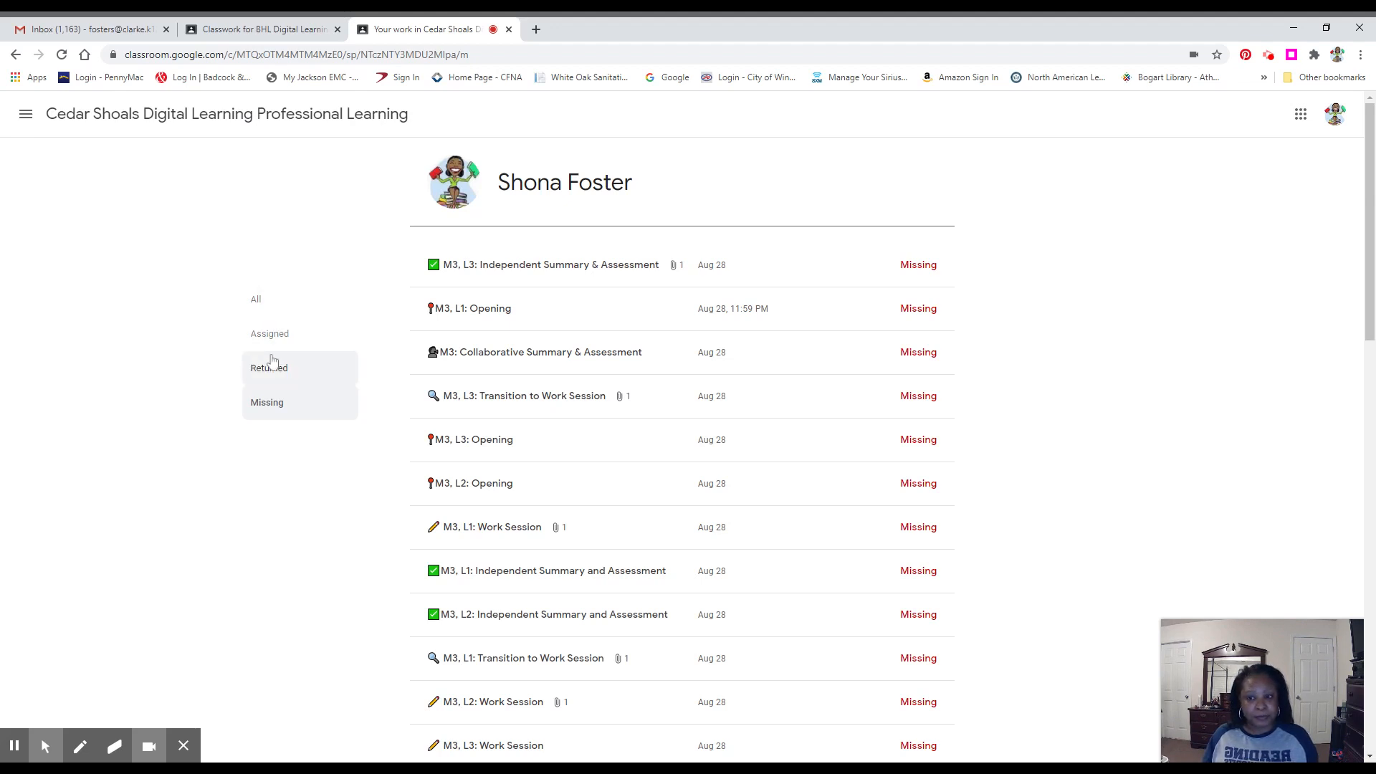
Show all assignments in the work list again and review their submission statuses.
click(256, 301)
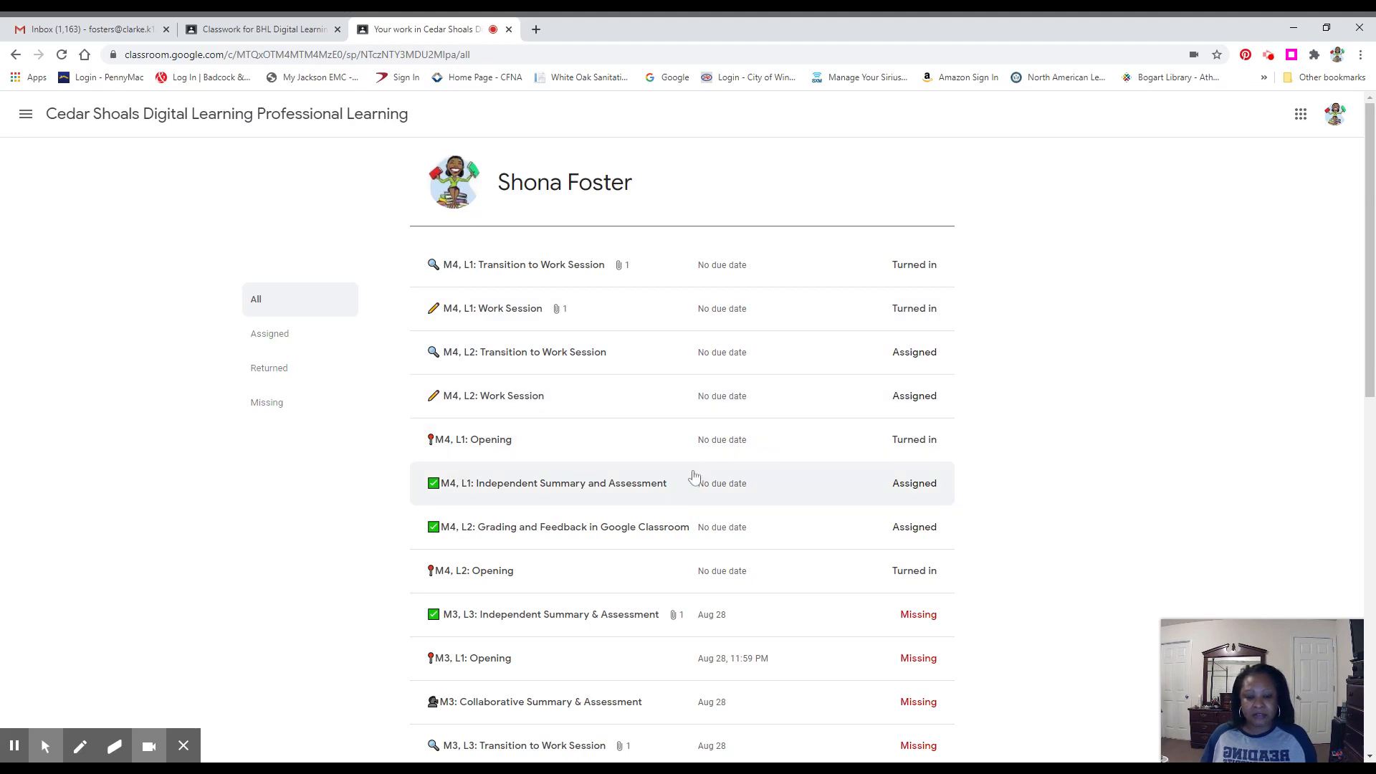
scroll(699, 478, down, 1)
scroll(762, 645, down, 1)
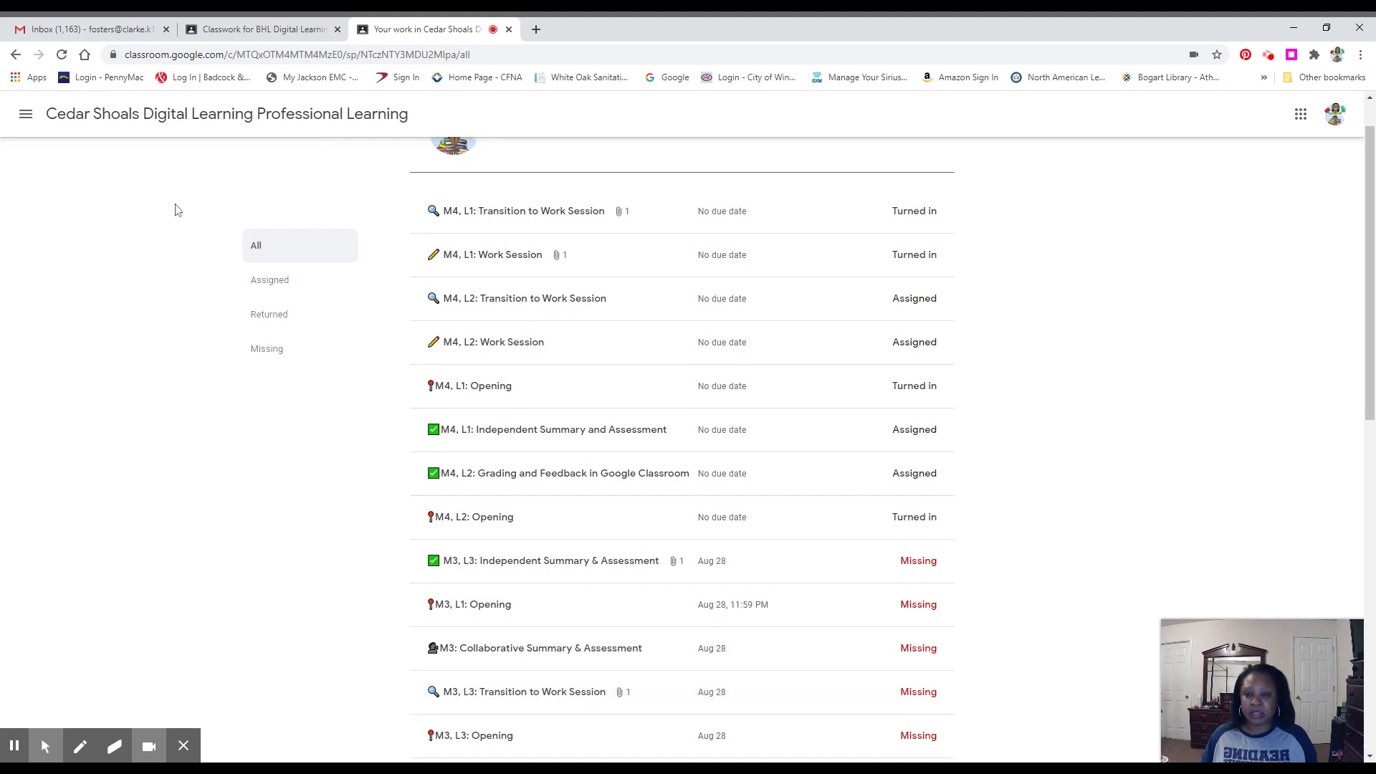
Return to the class's Classwork page and open the full M3, L1: Work Session assignment under Module 3: Lesson 1.
click(232, 113)
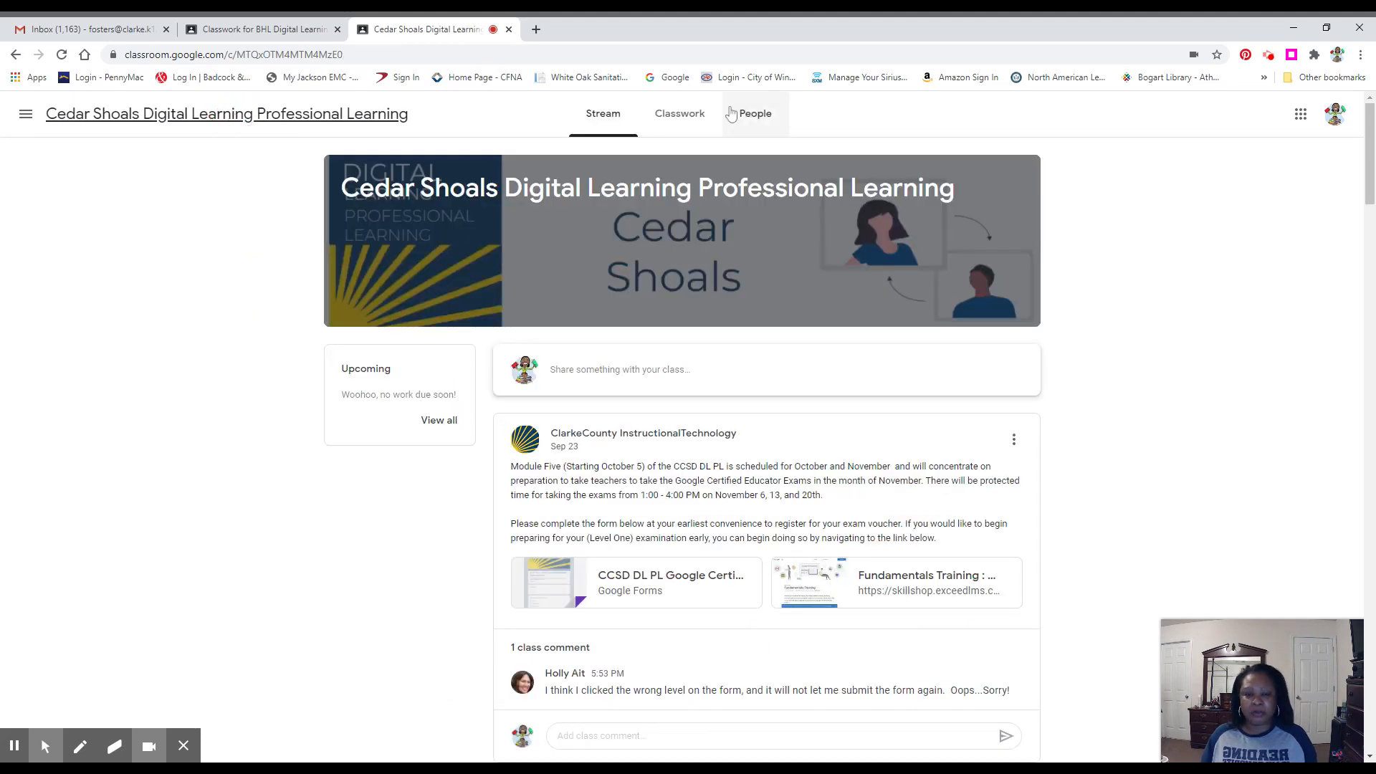
click(677, 118)
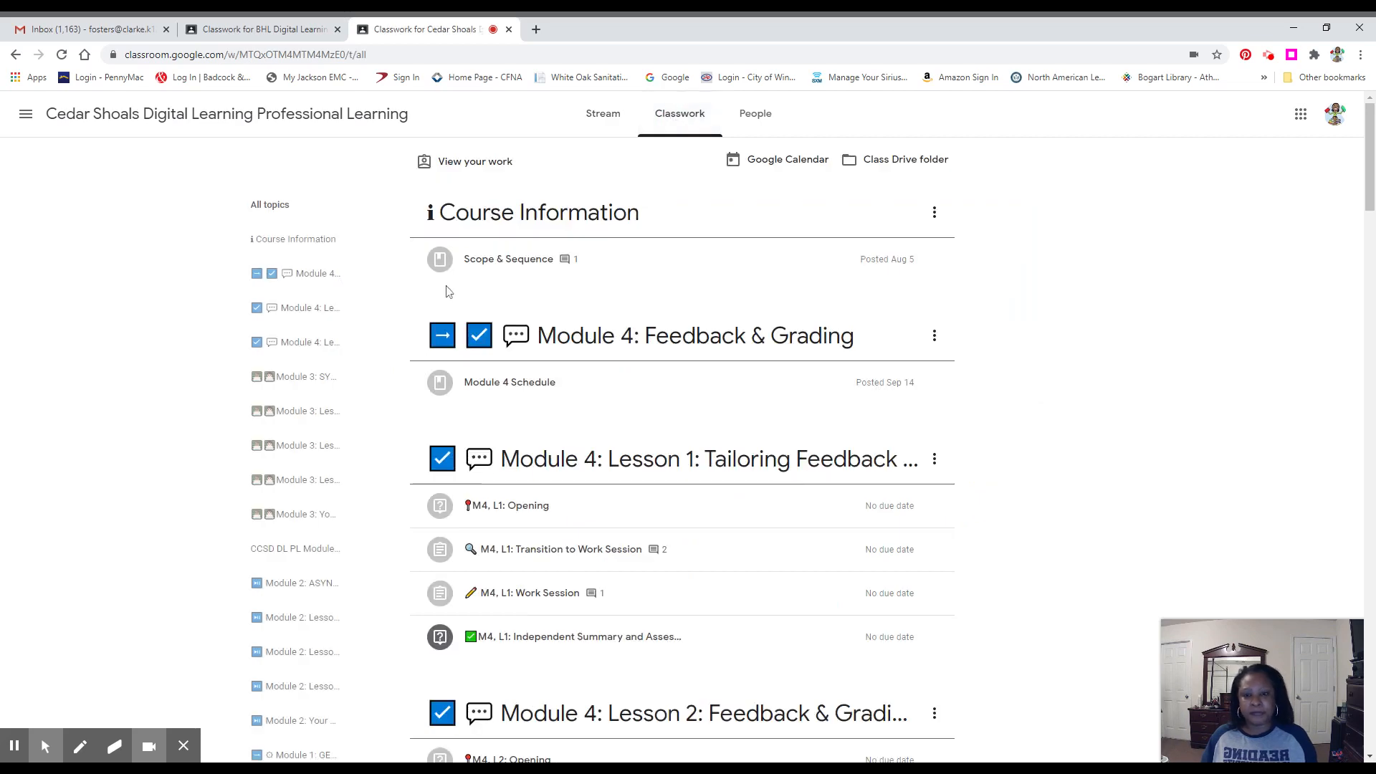
scroll(479, 382, down, 5)
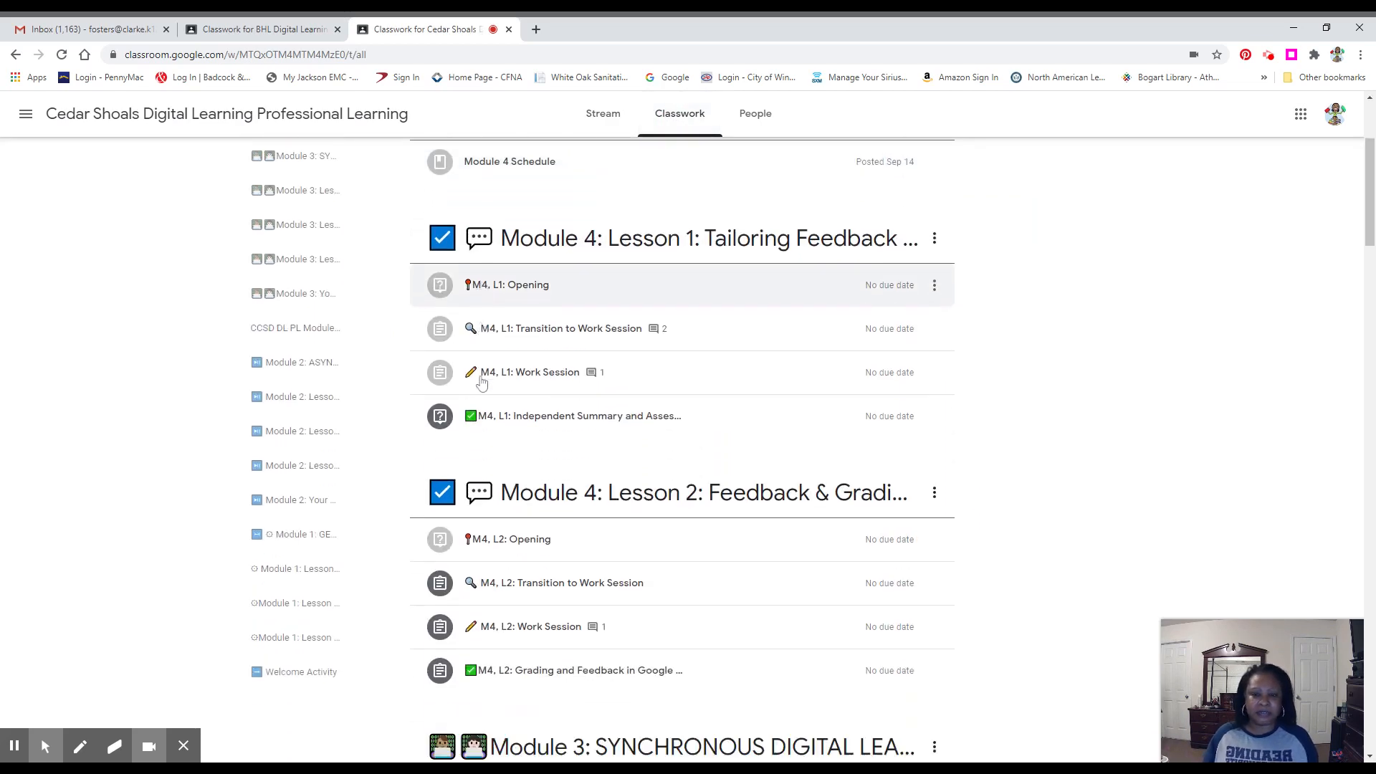
scroll(484, 382, down, 4)
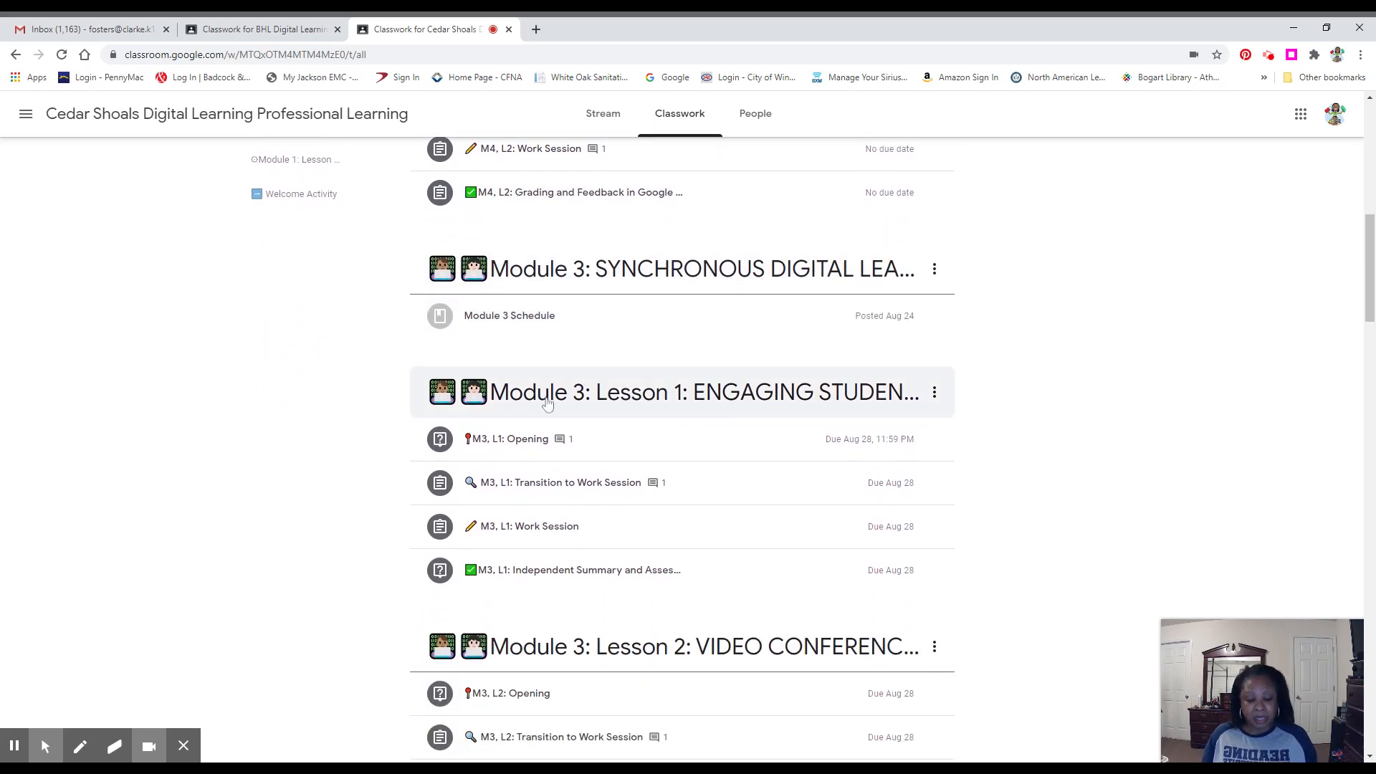
scroll(547, 401, down, 1)
click(559, 464)
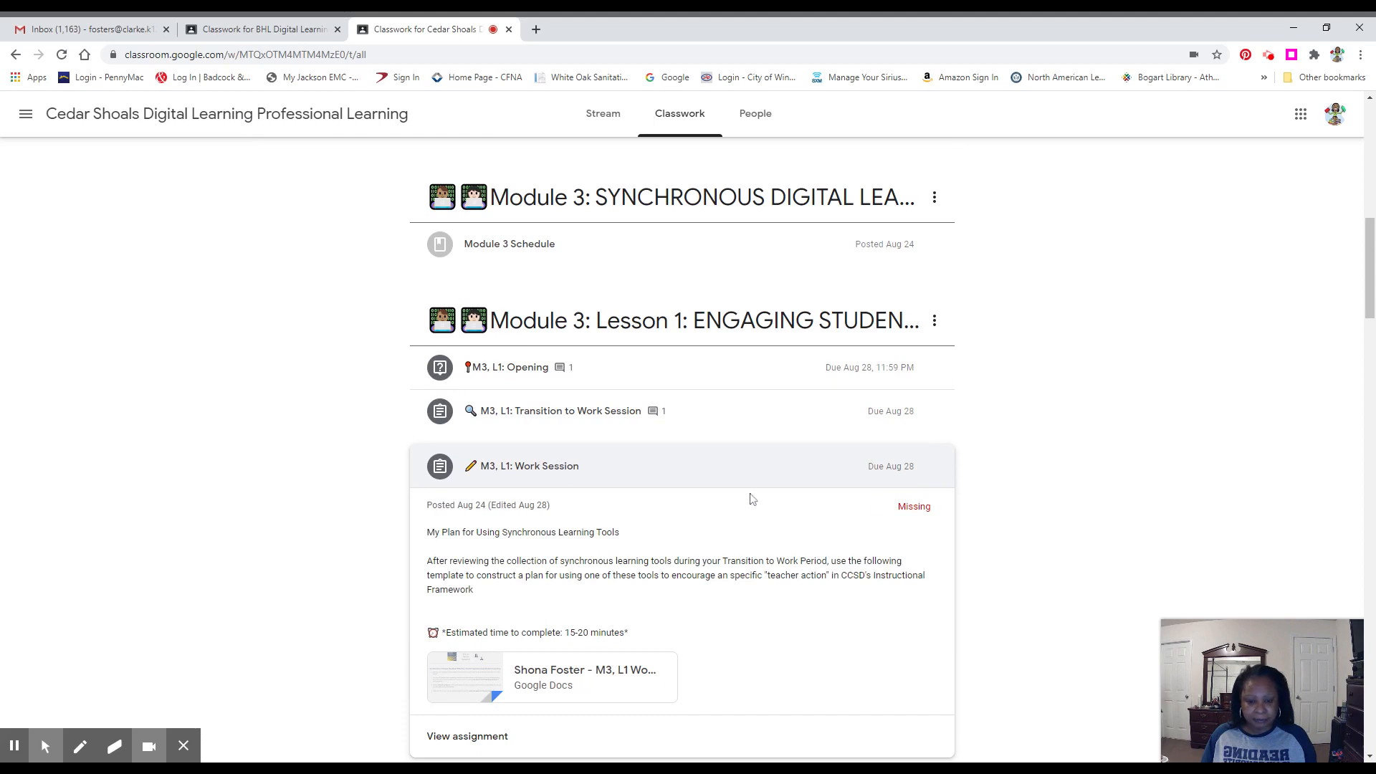
scroll(753, 497, down, 2)
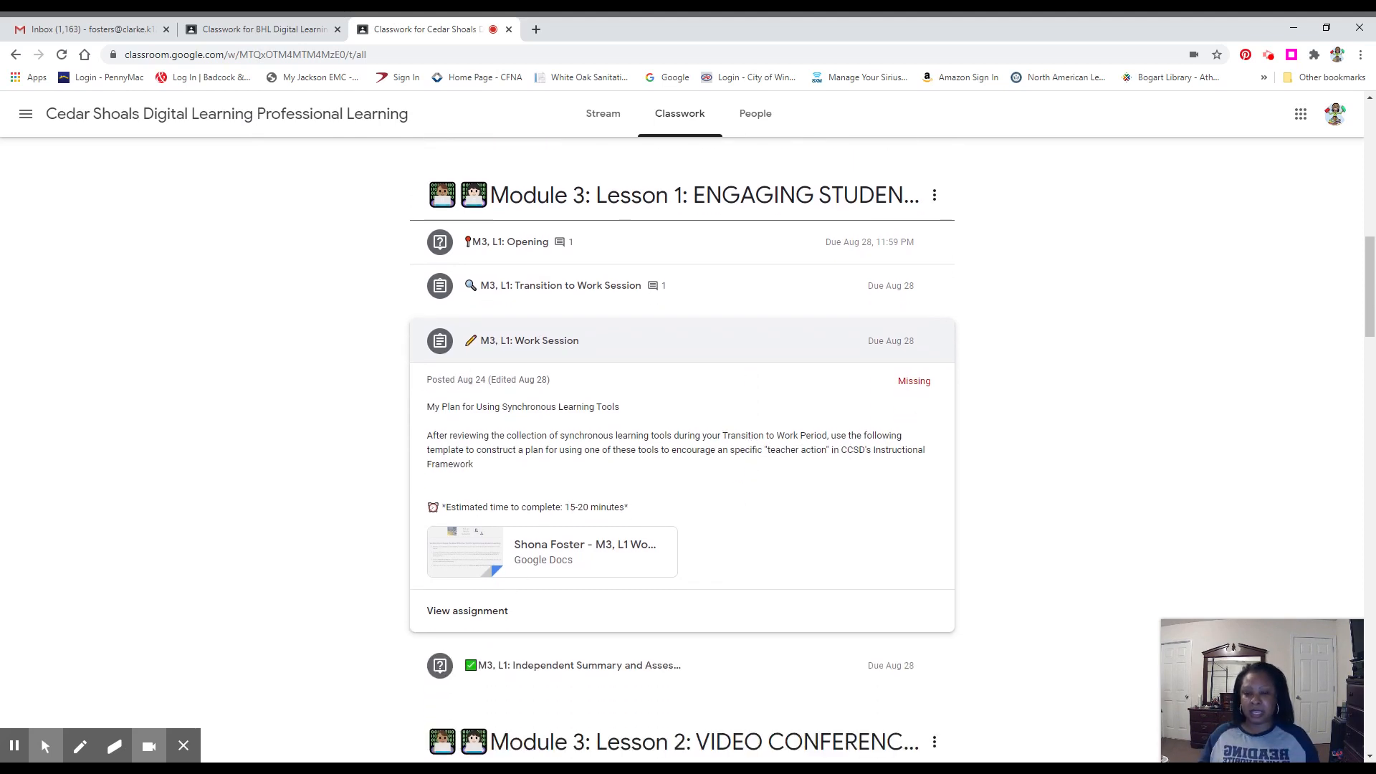
click(488, 614)
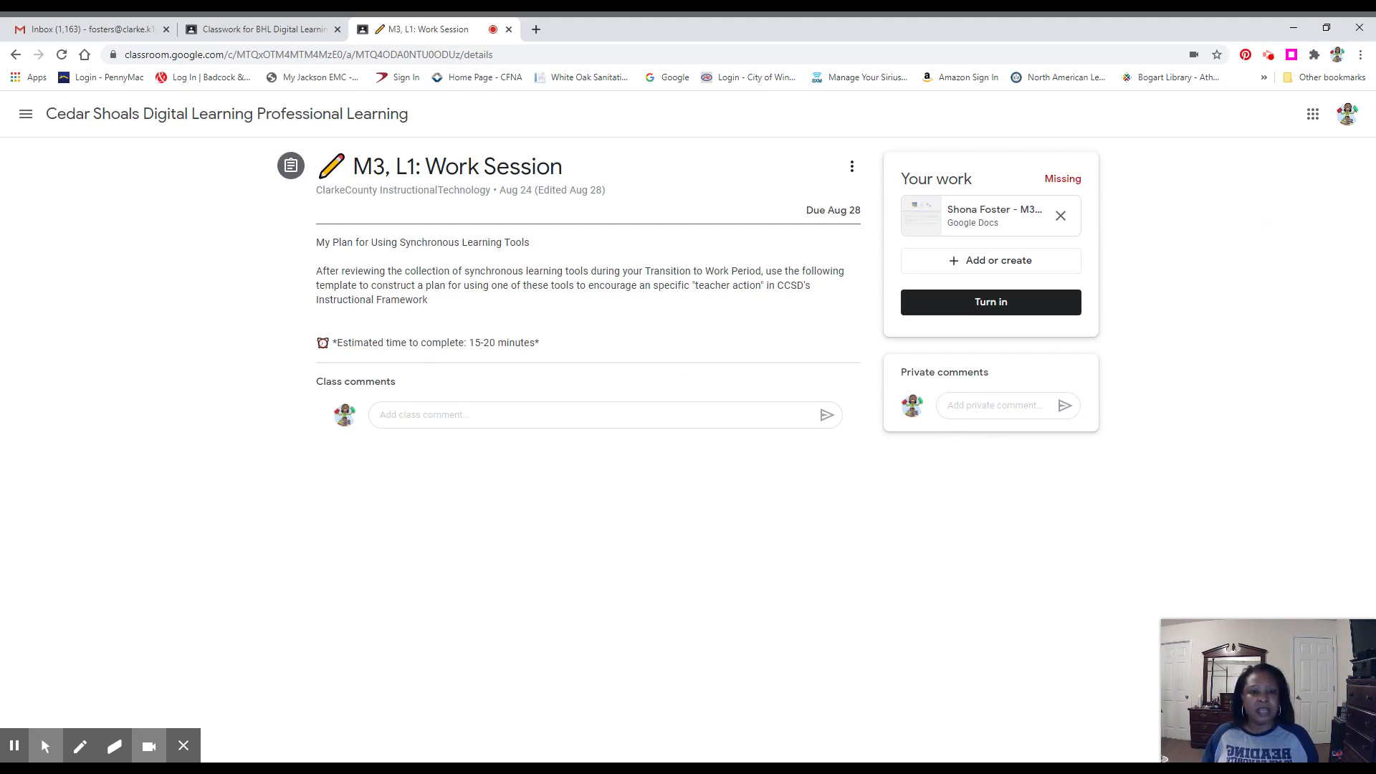
Open the Google Docs file attached to M3, L1: Work Session and turn it in from the document.
click(990, 216)
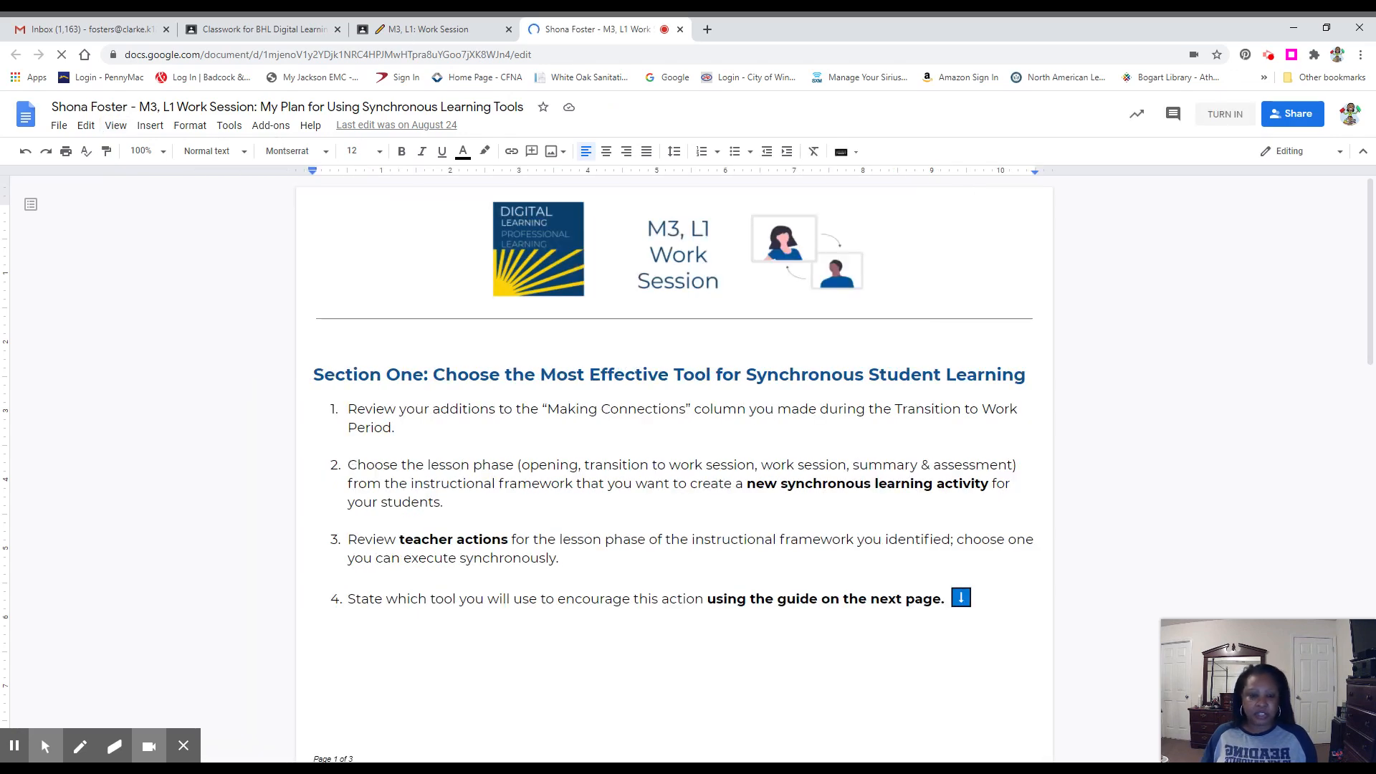
scroll(674, 465, down, 2)
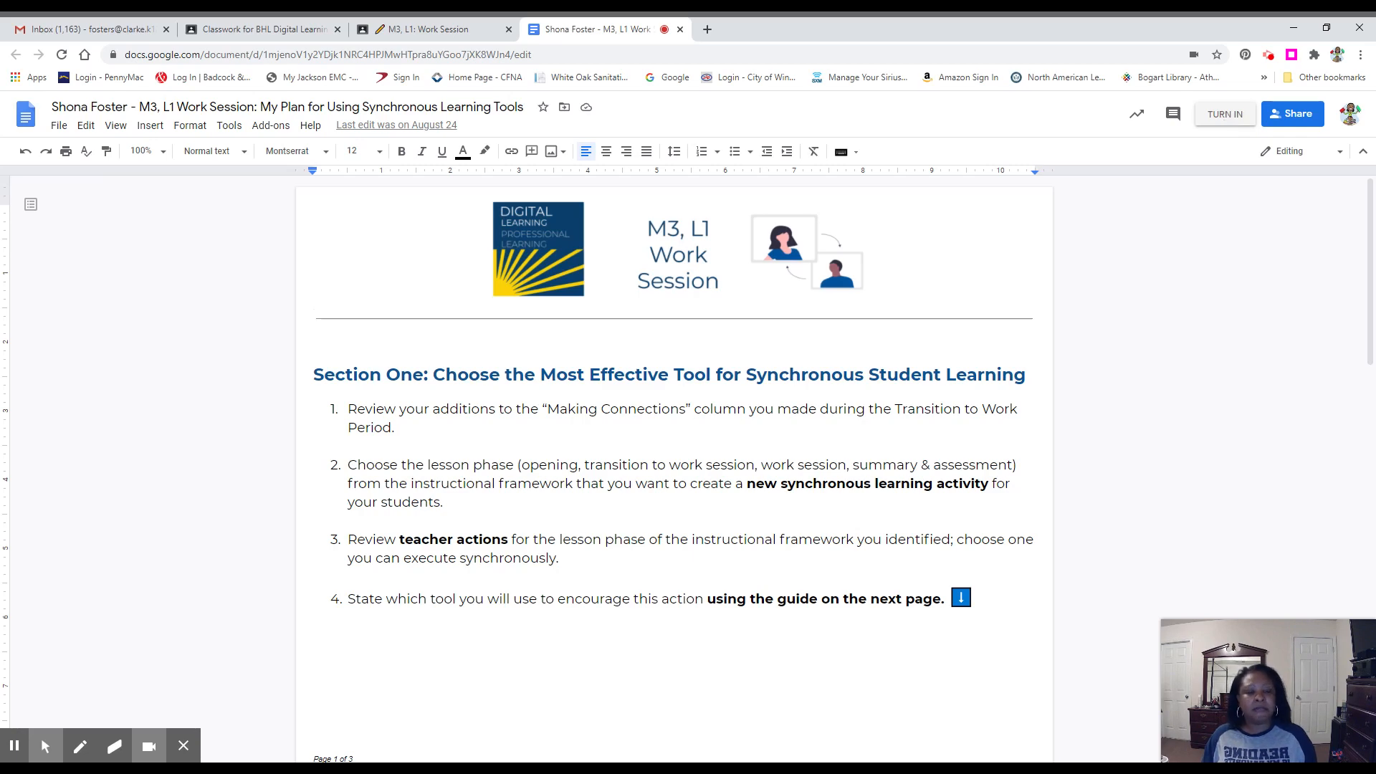
click(1227, 114)
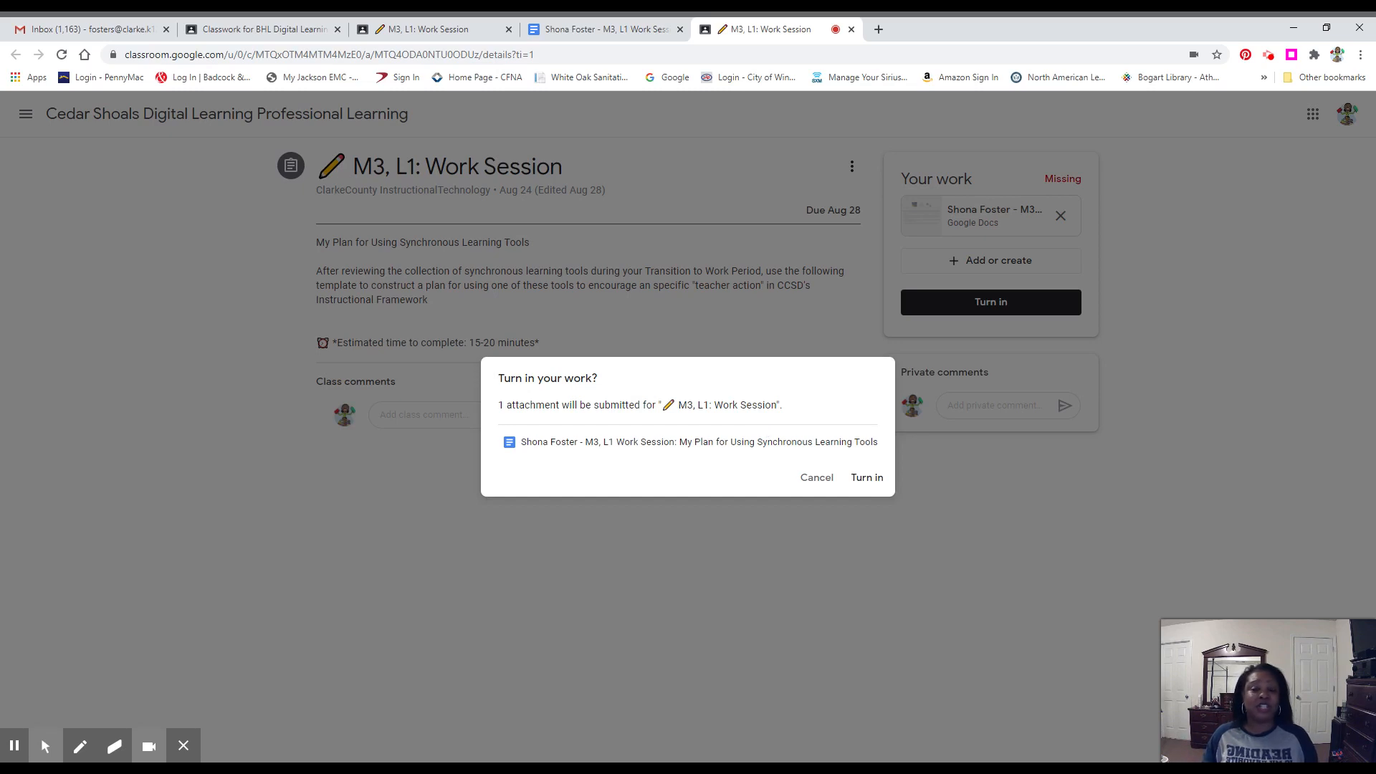
click(874, 484)
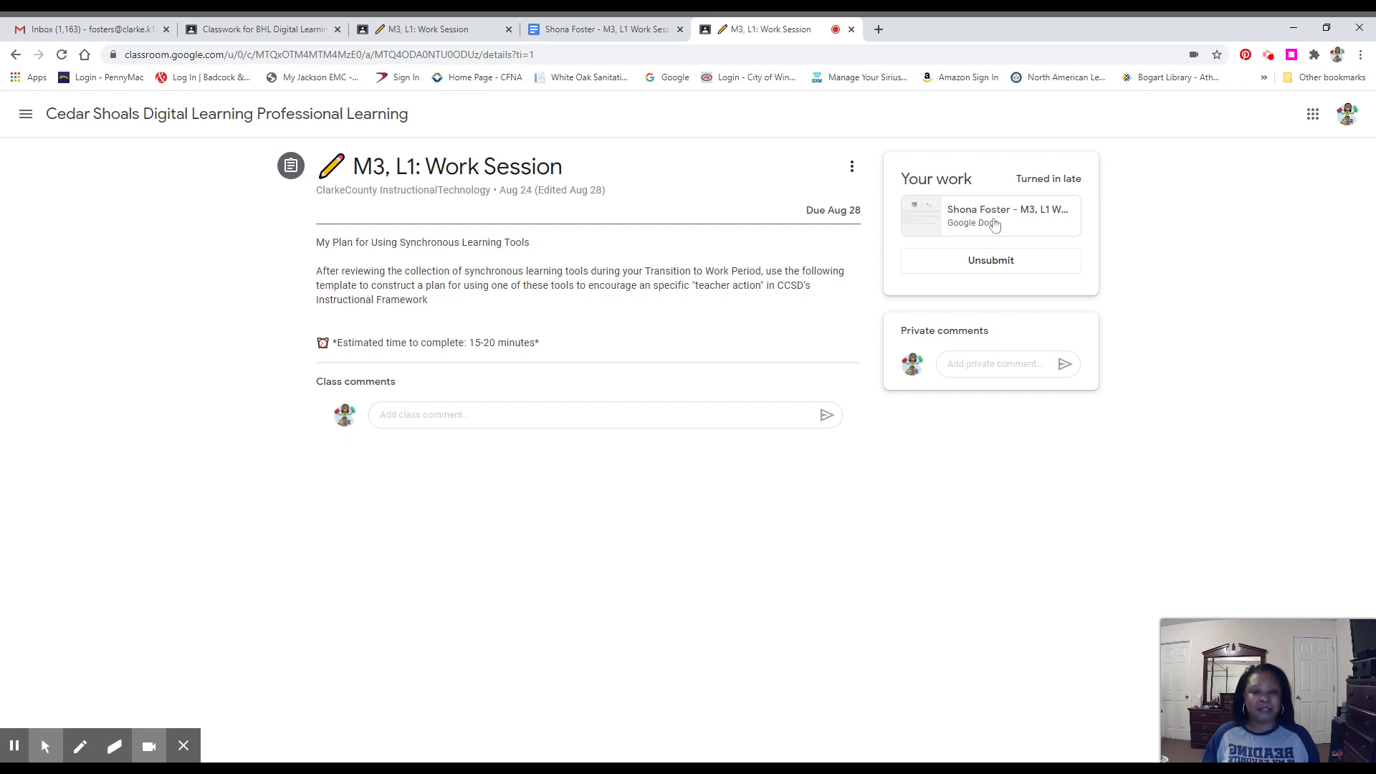
Close the extra assignment page and the submitted document, and reload the original M3, L1: Work Session page.
click(852, 30)
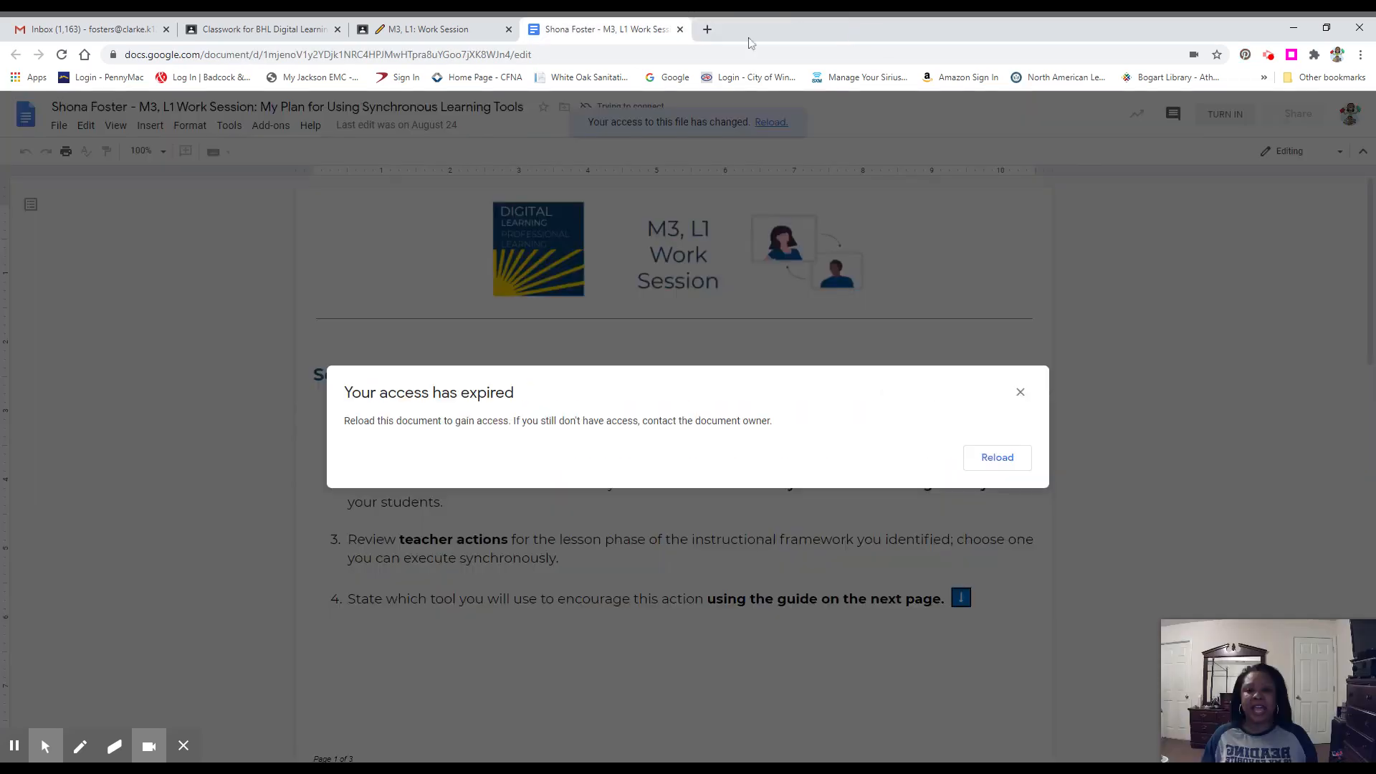
click(680, 29)
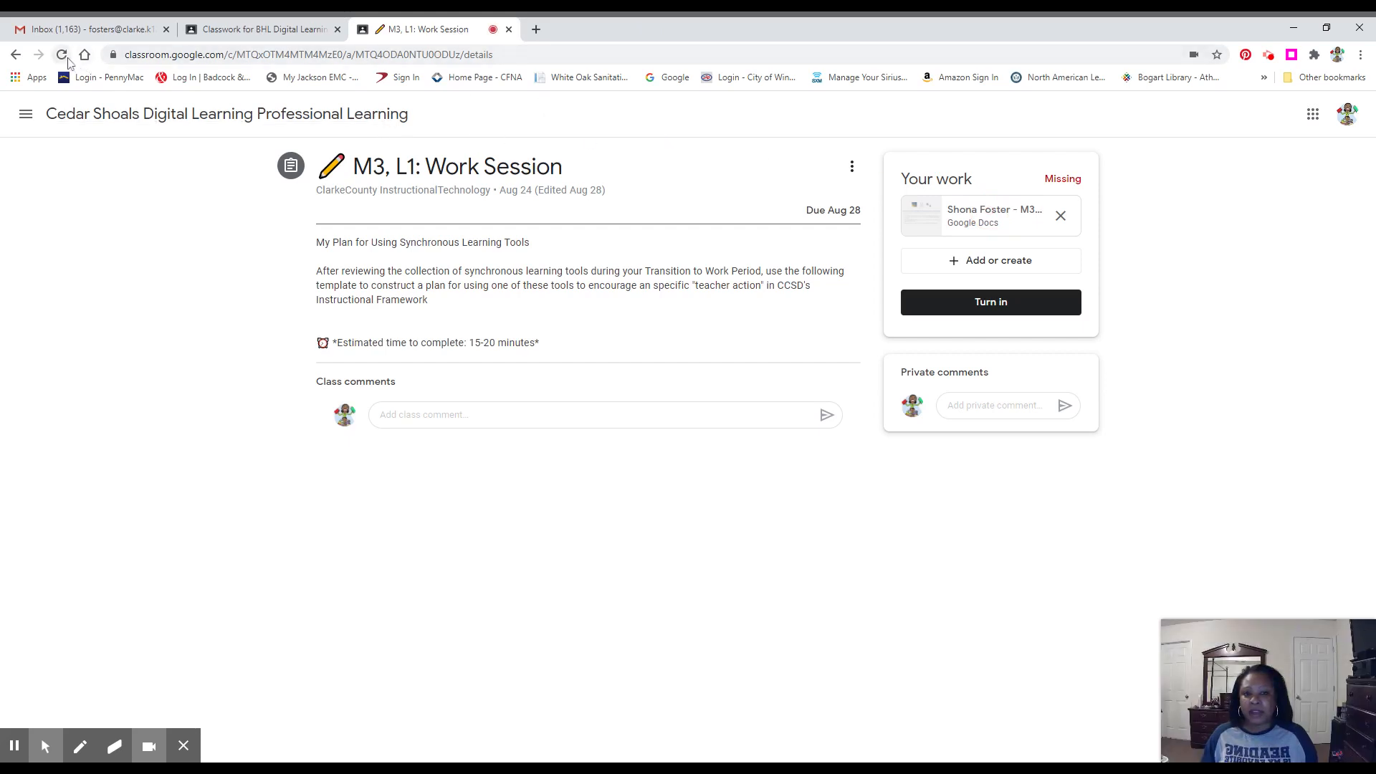
click(62, 54)
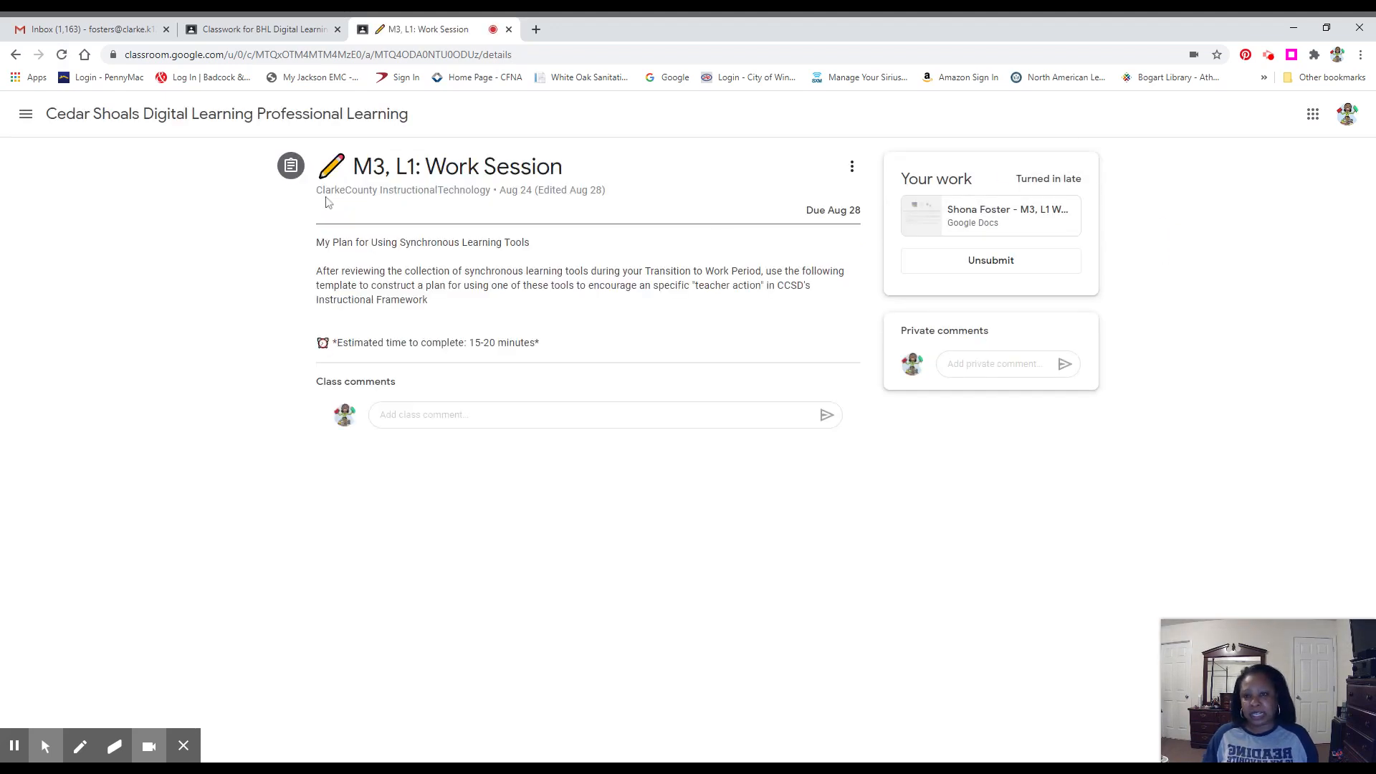
Open the M3, L2: Transition to Work Session assignment from the Classwork page, and open its attached Google Slides file.
click(215, 115)
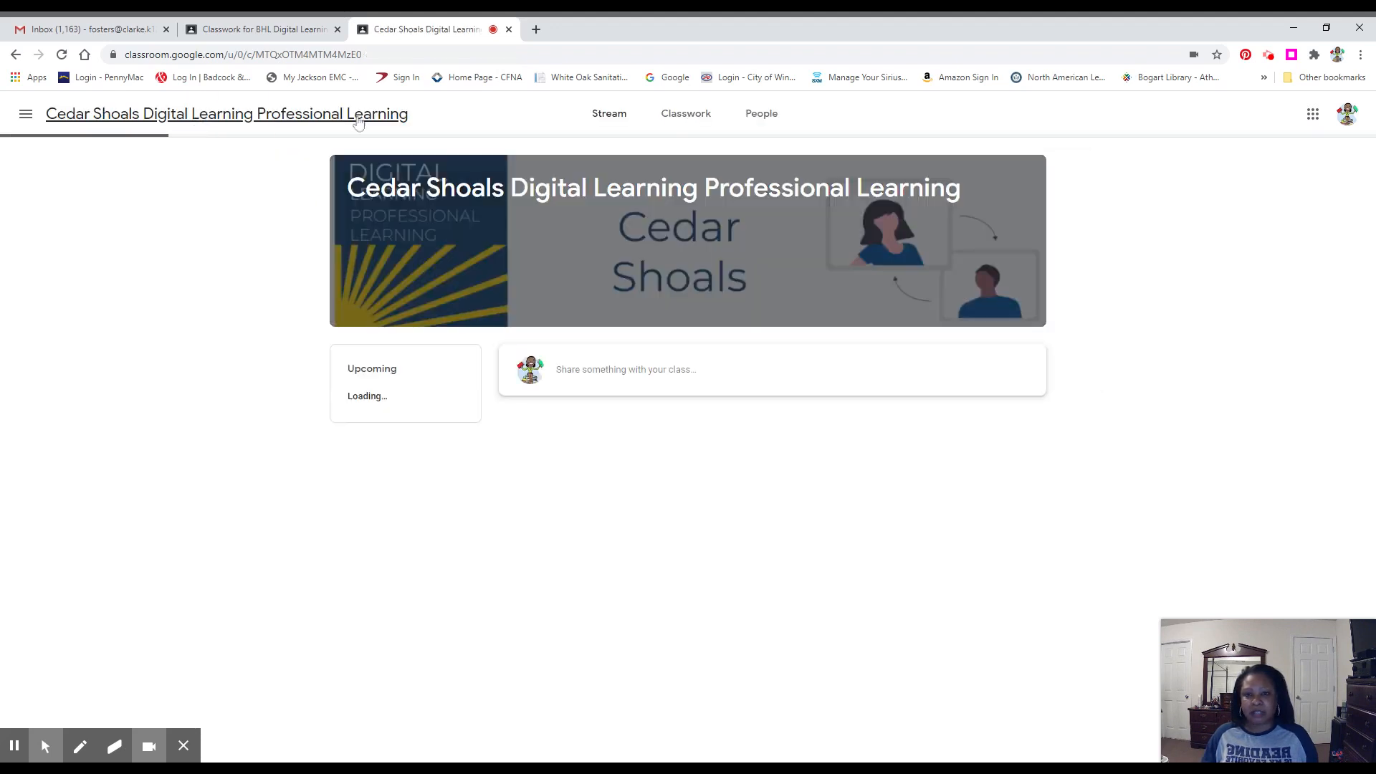
click(710, 117)
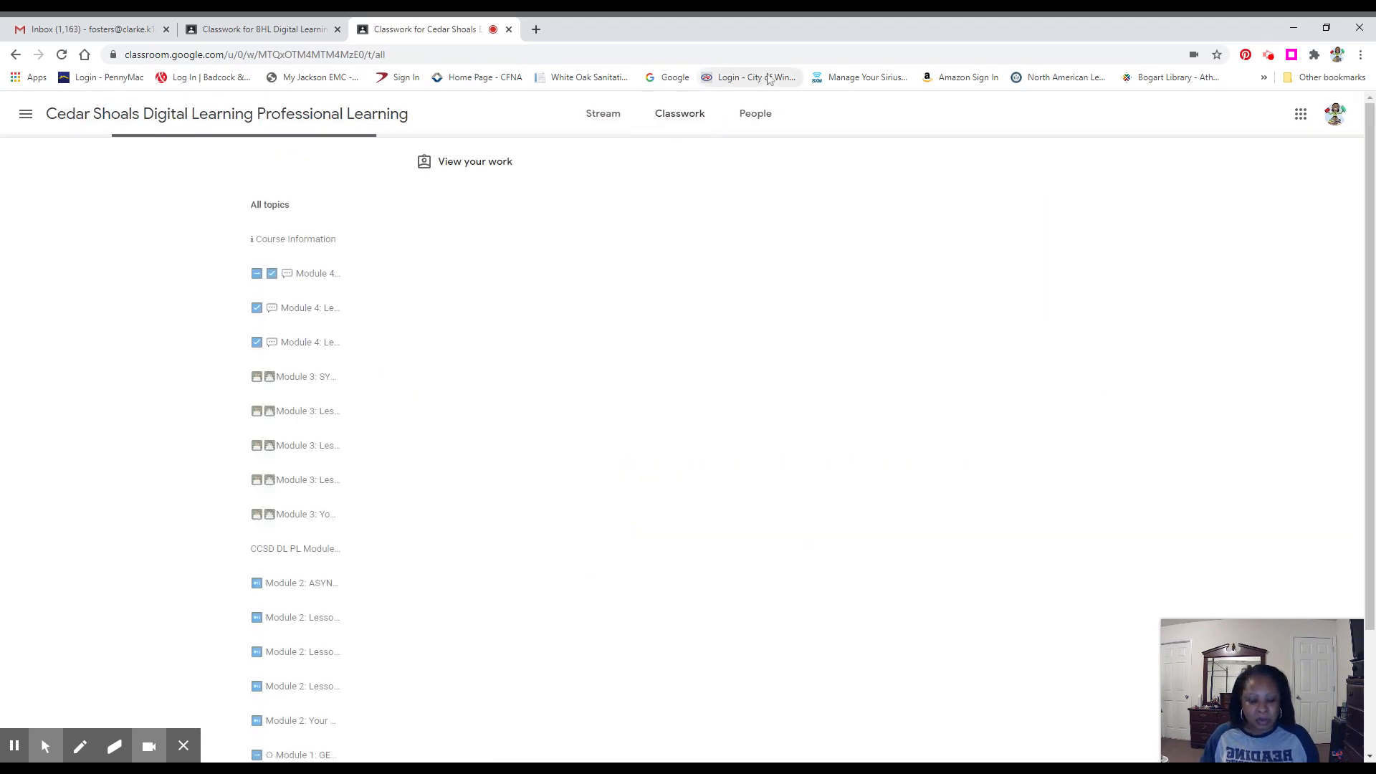
scroll(743, 464, down, 2)
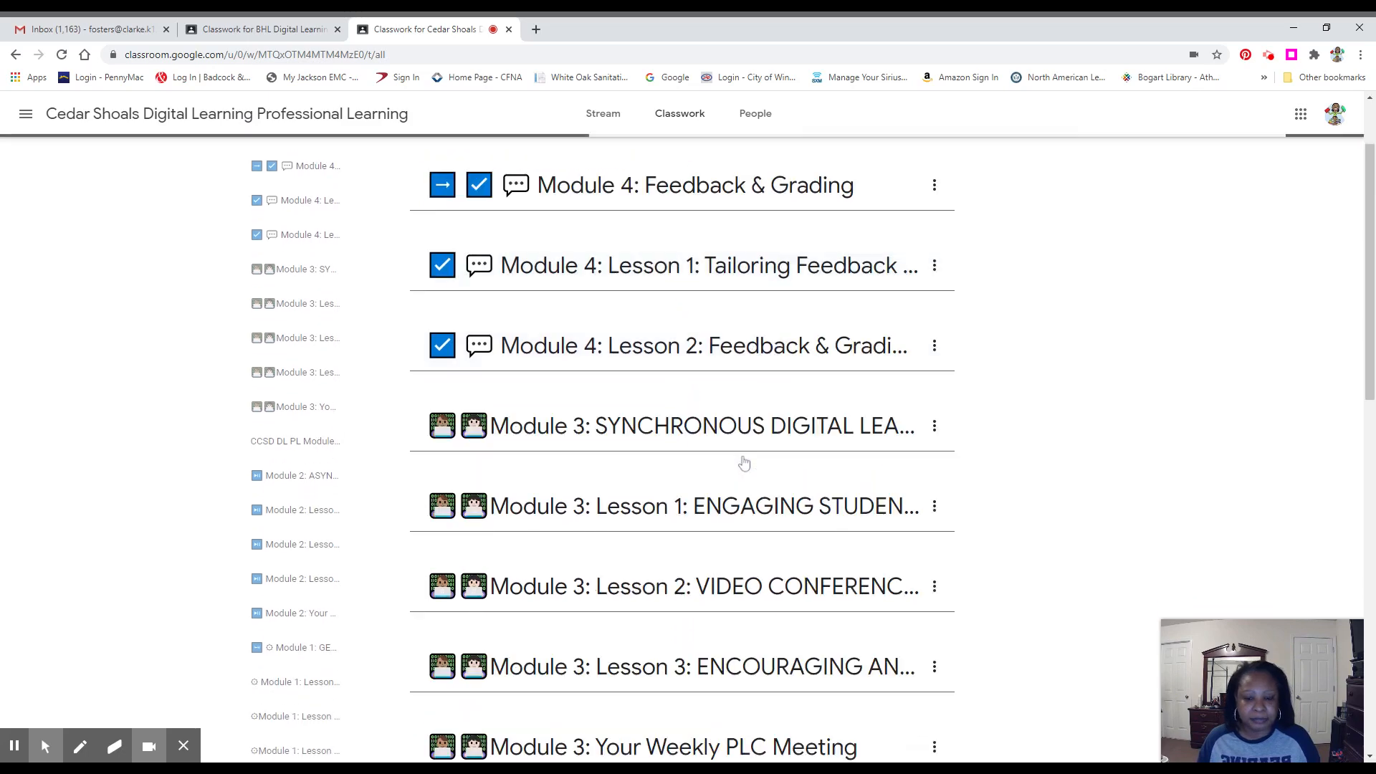
scroll(742, 463, down, 5)
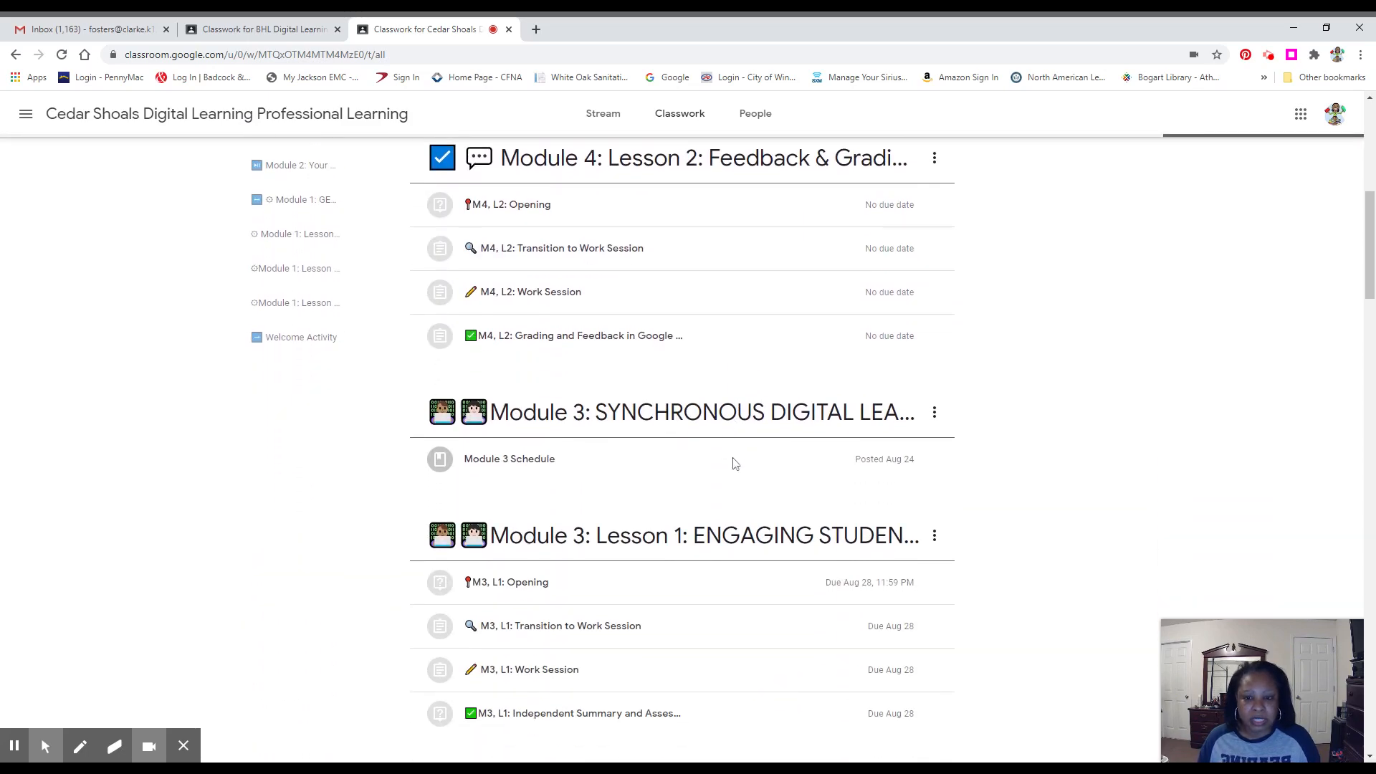
scroll(731, 464, down, 6)
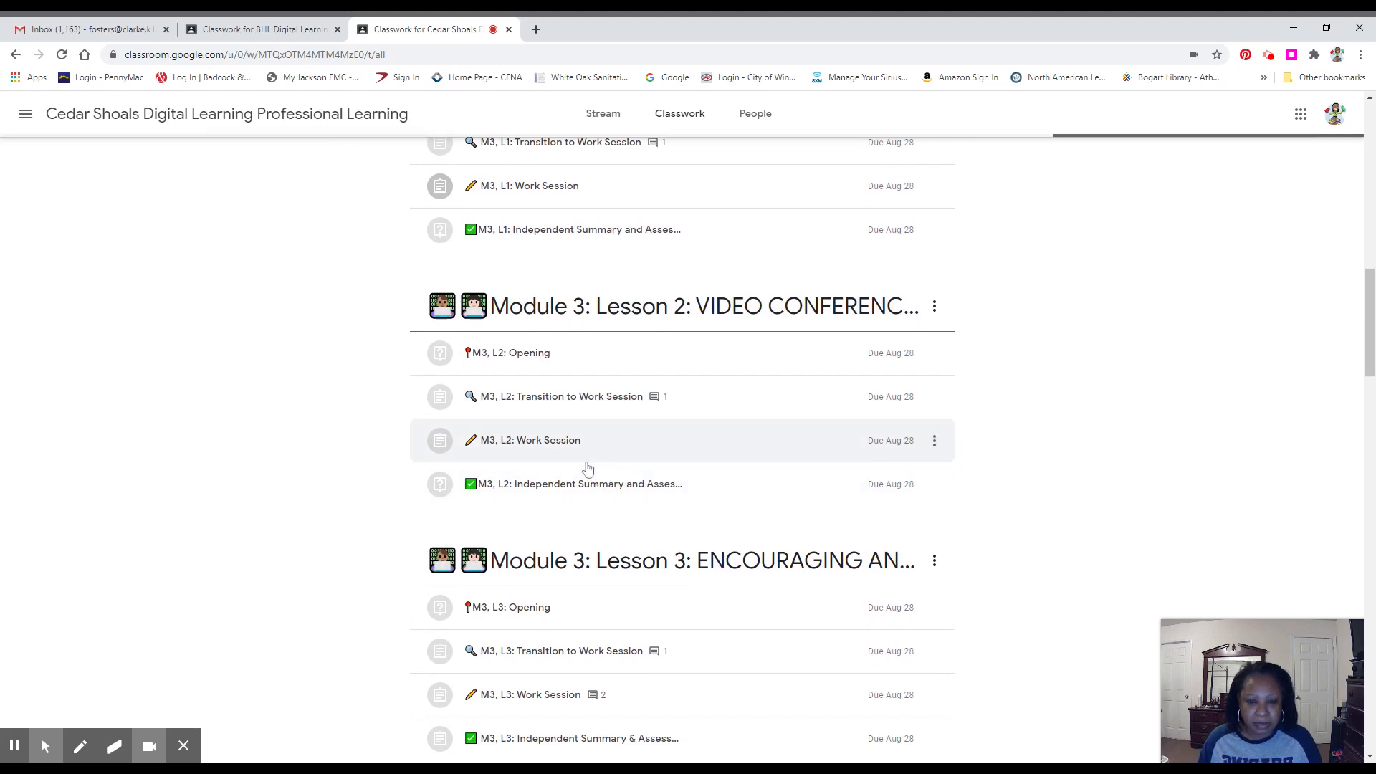
click(582, 407)
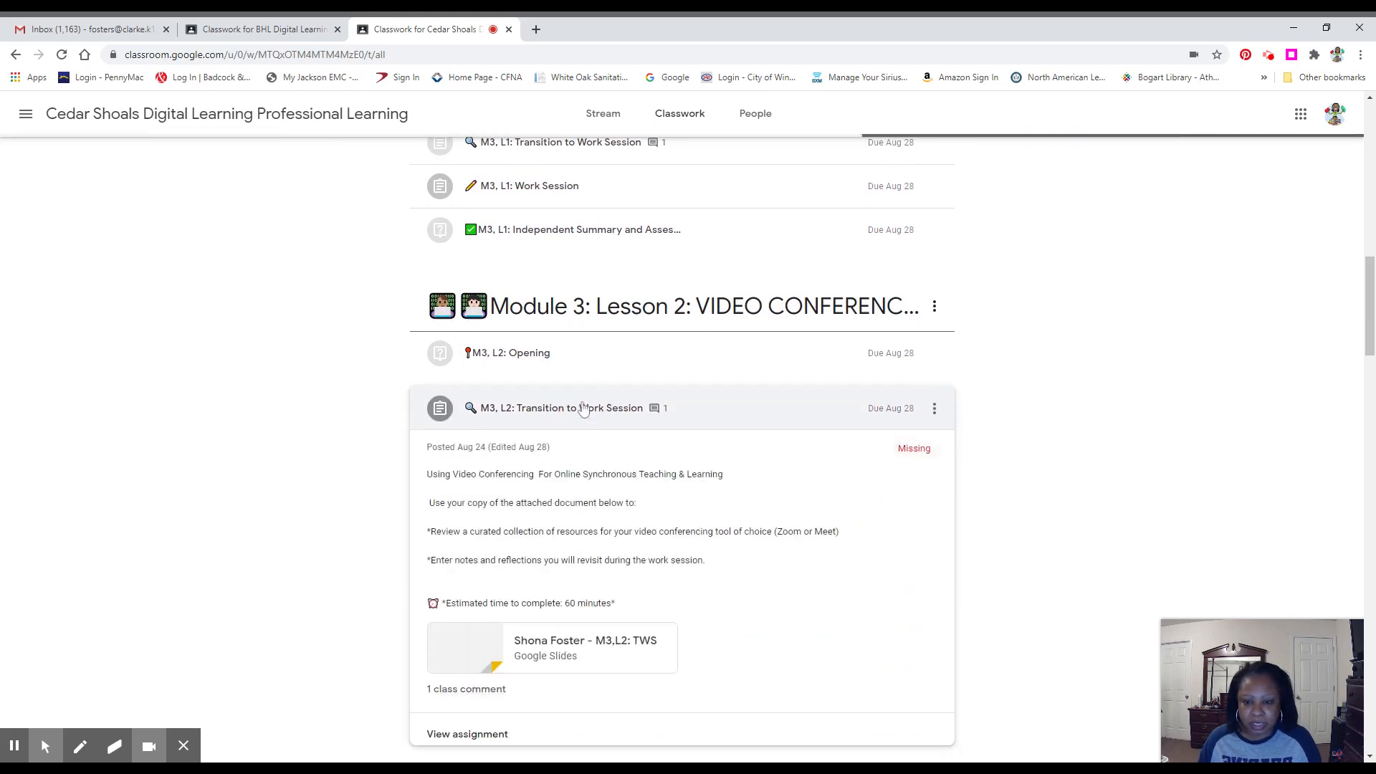
scroll(577, 458, down, 3)
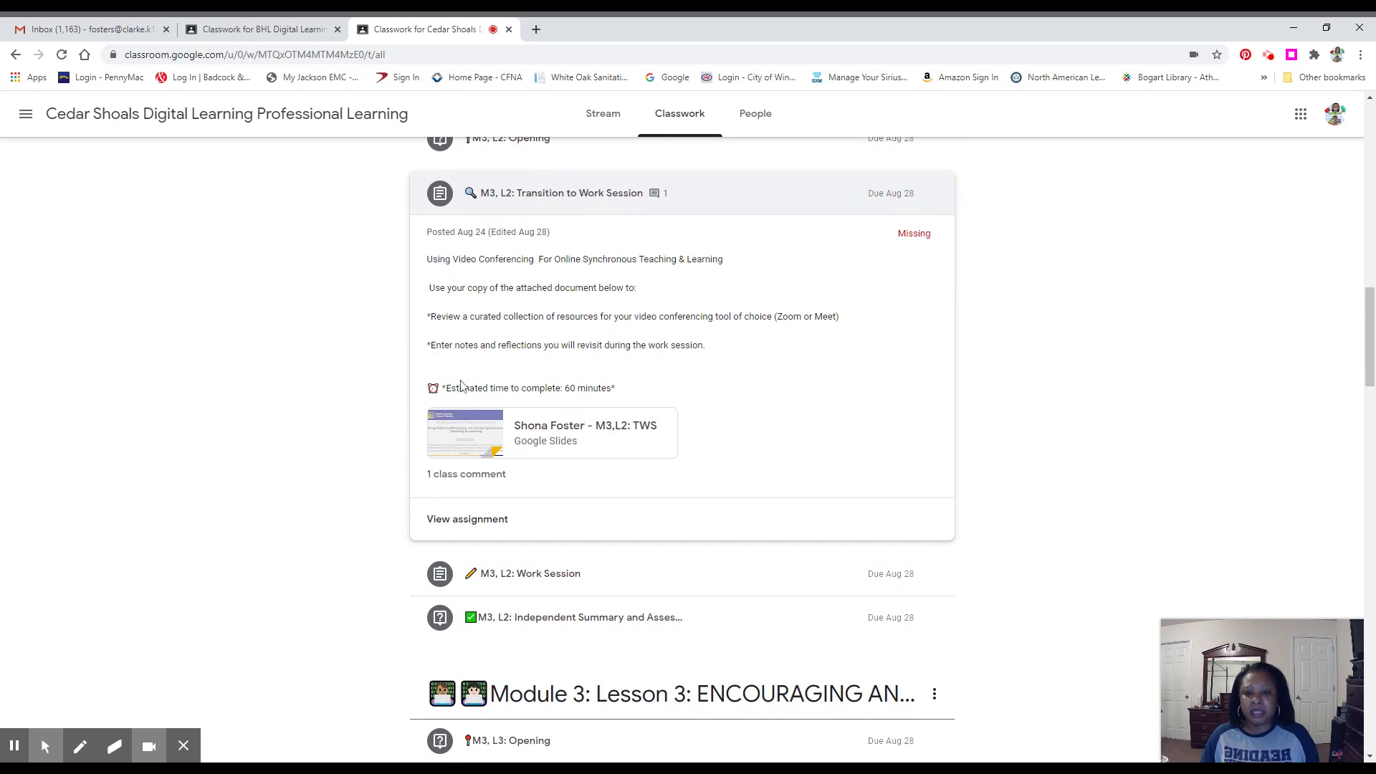
click(468, 521)
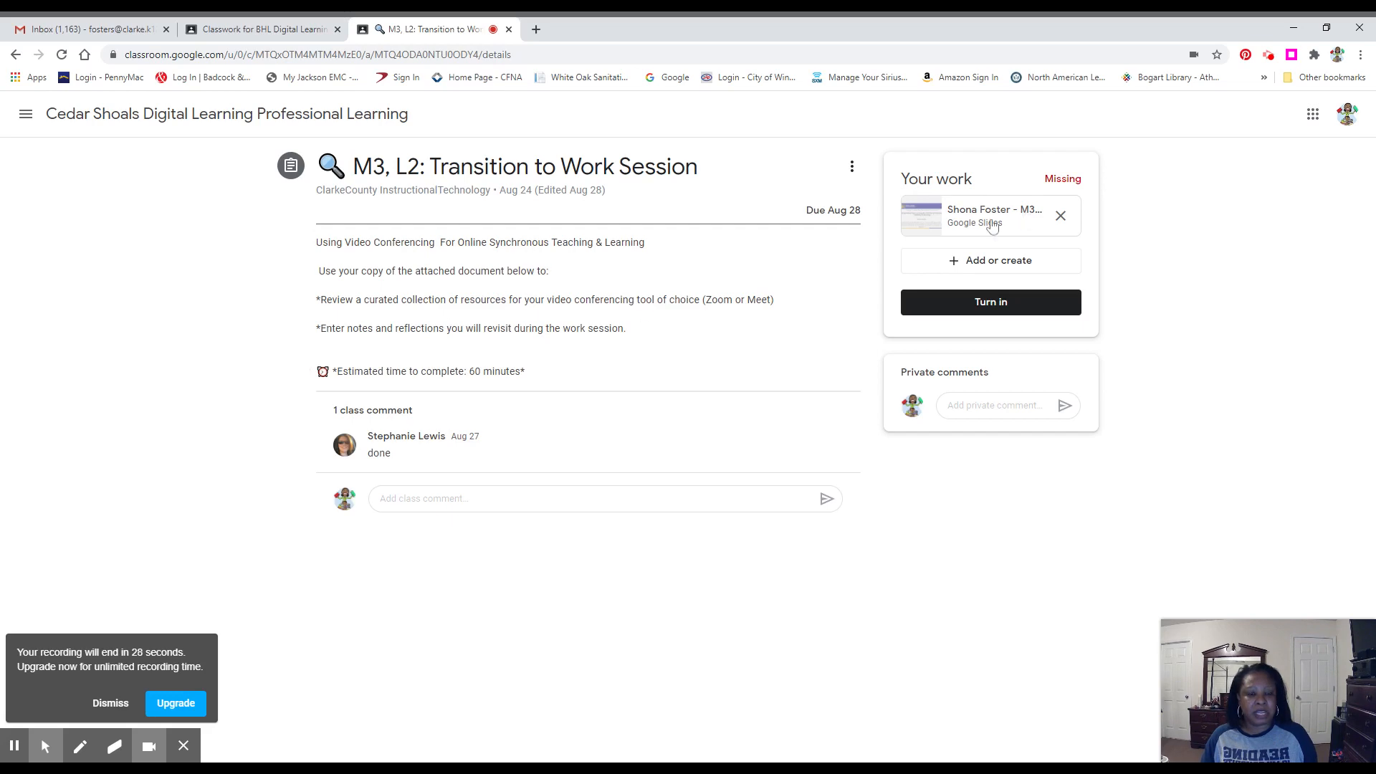
click(988, 221)
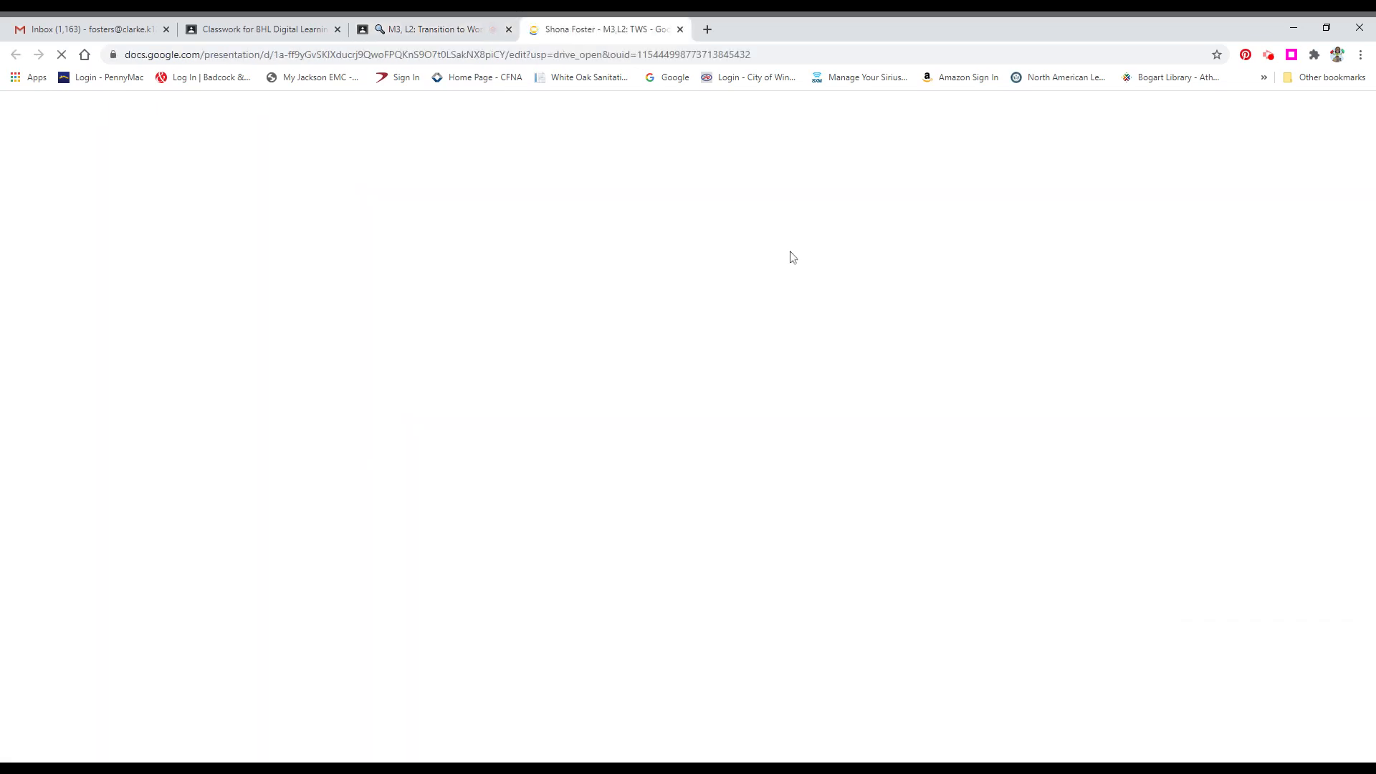